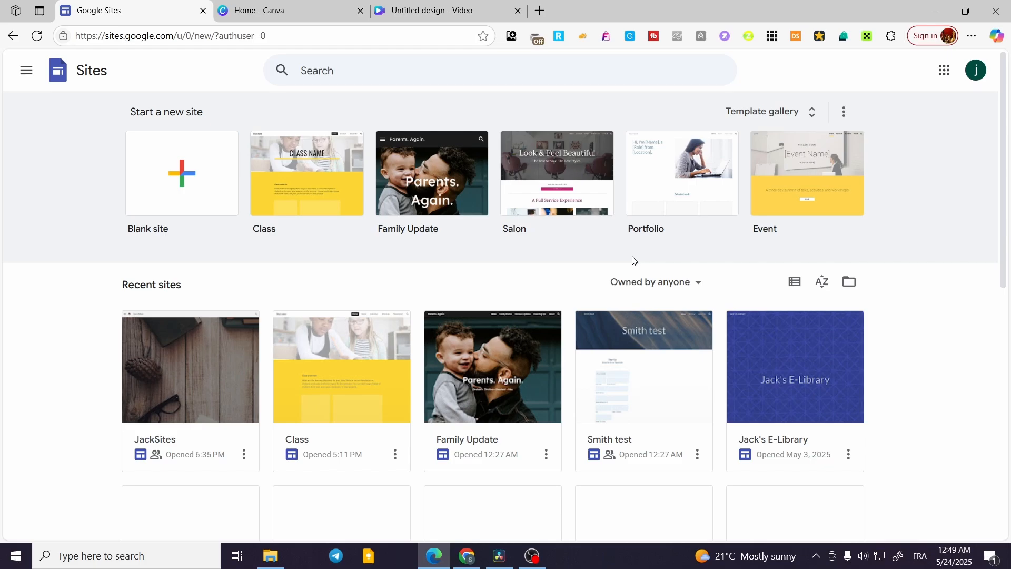
Open the JackSites site from the recent sites and go through its page to the Anchor 1 section.
left_click(167, 370)
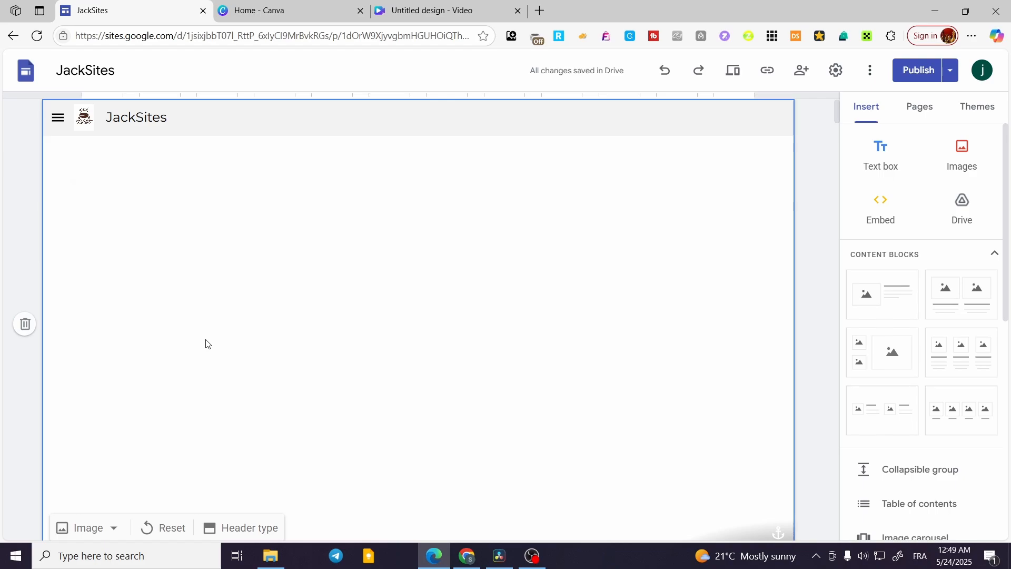
scroll(369, 337, "down", 5)
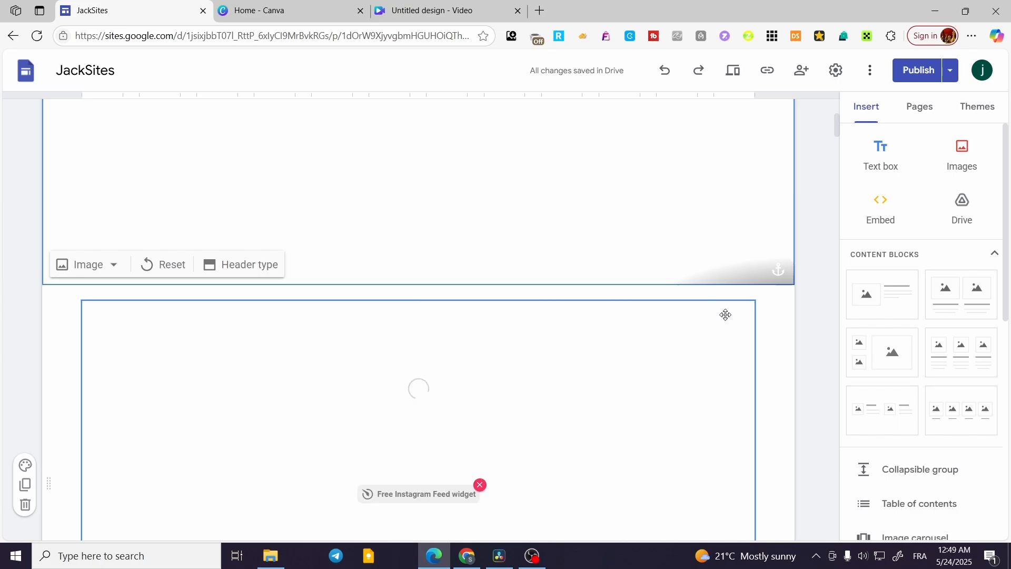
scroll(737, 310, "down", 6)
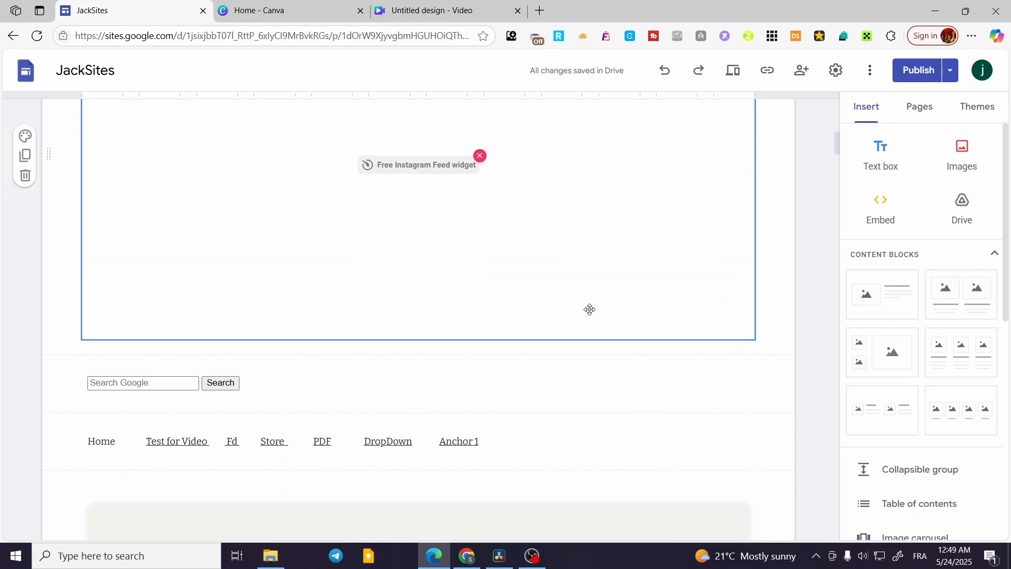
scroll(552, 309, "down", 10)
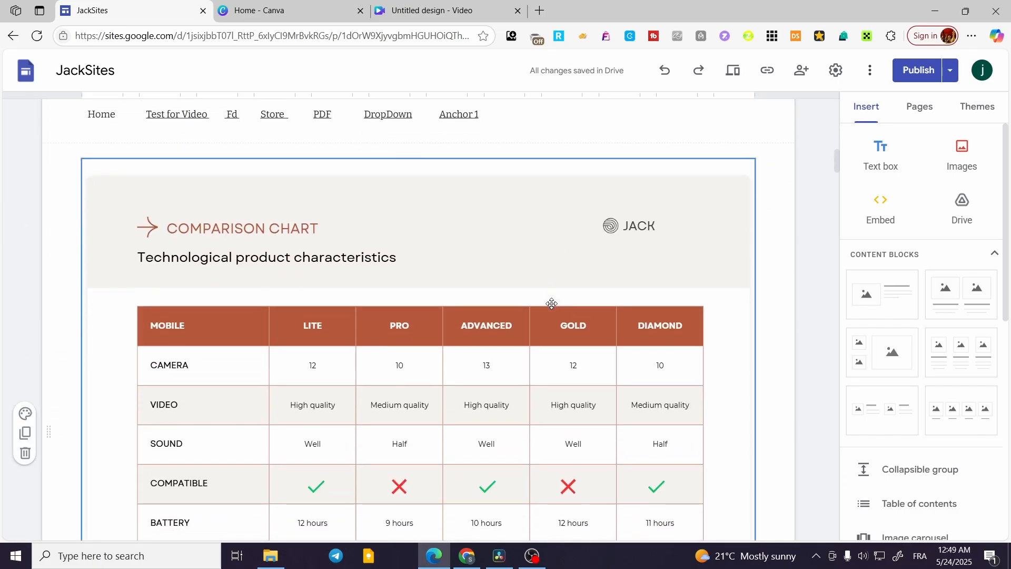
scroll(460, 309, "down", 8)
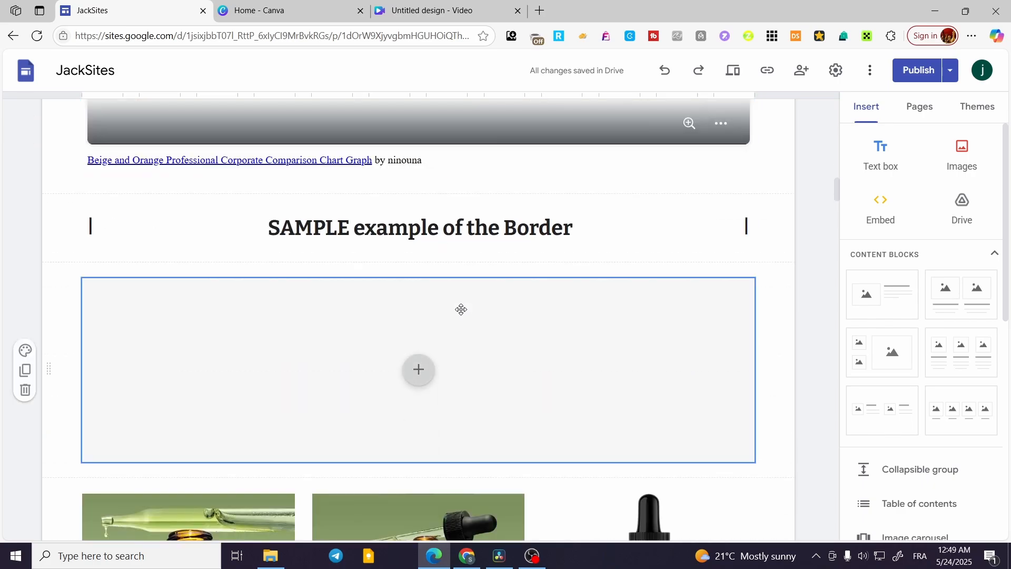
scroll(651, 237, "down", 2)
scroll(690, 301, "down", 1)
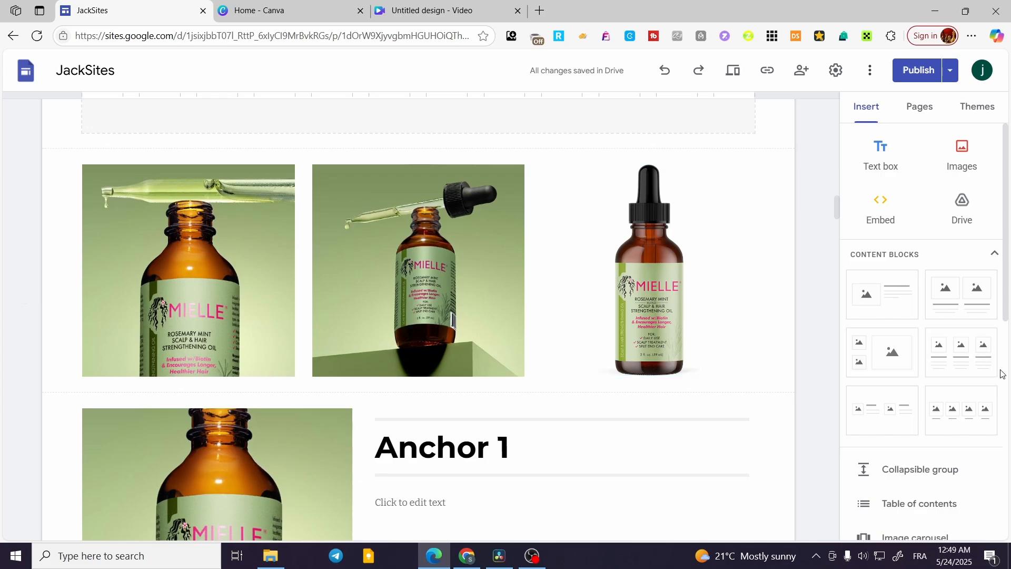
Start inserting a button, first named "Click to Buy", and change its name to "Download".
scroll(972, 340, "down", 4)
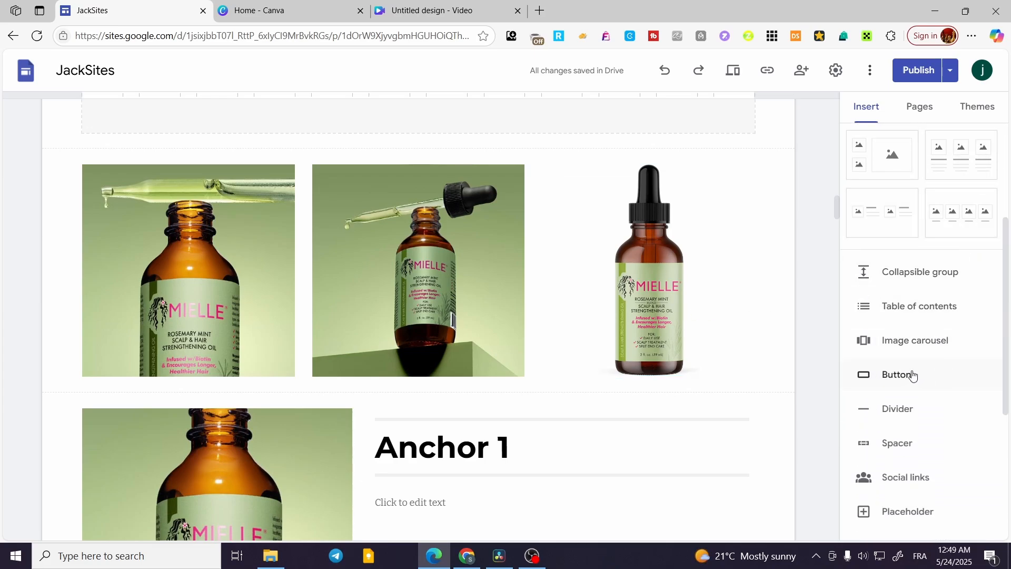
scroll(908, 375, "down", 1)
scroll(681, 365, "down", 4)
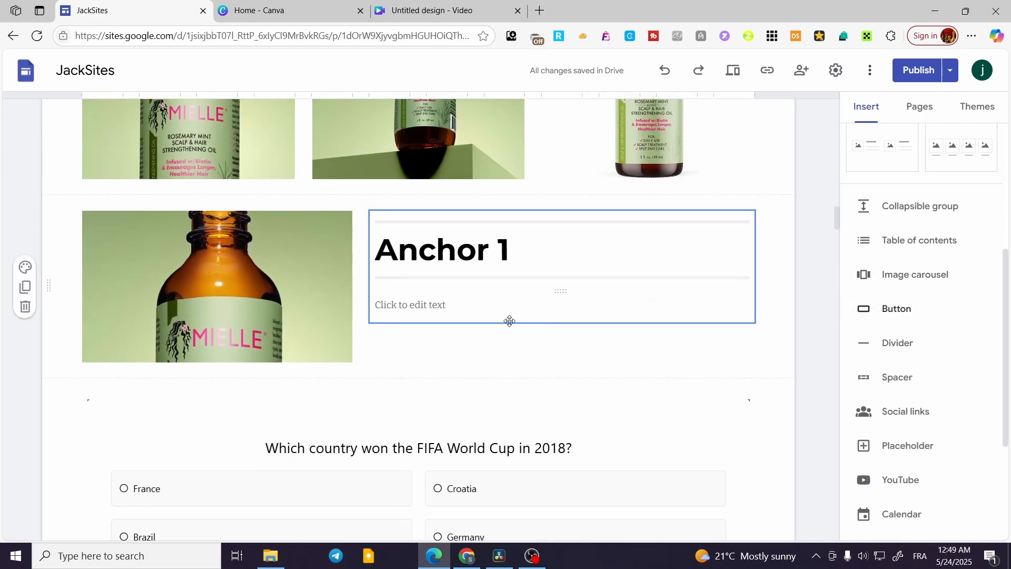
left_click(905, 320)
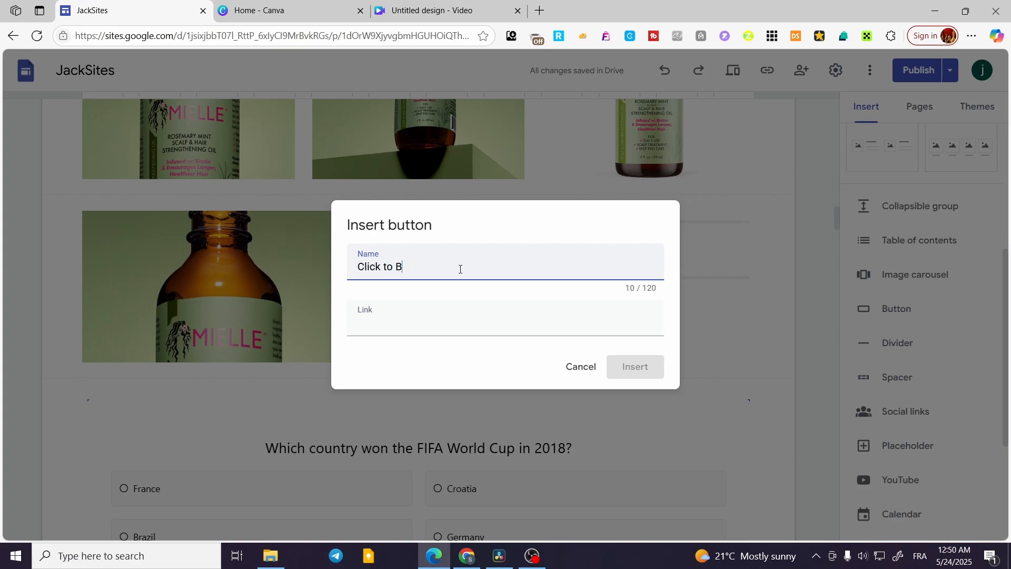
left_click(437, 319)
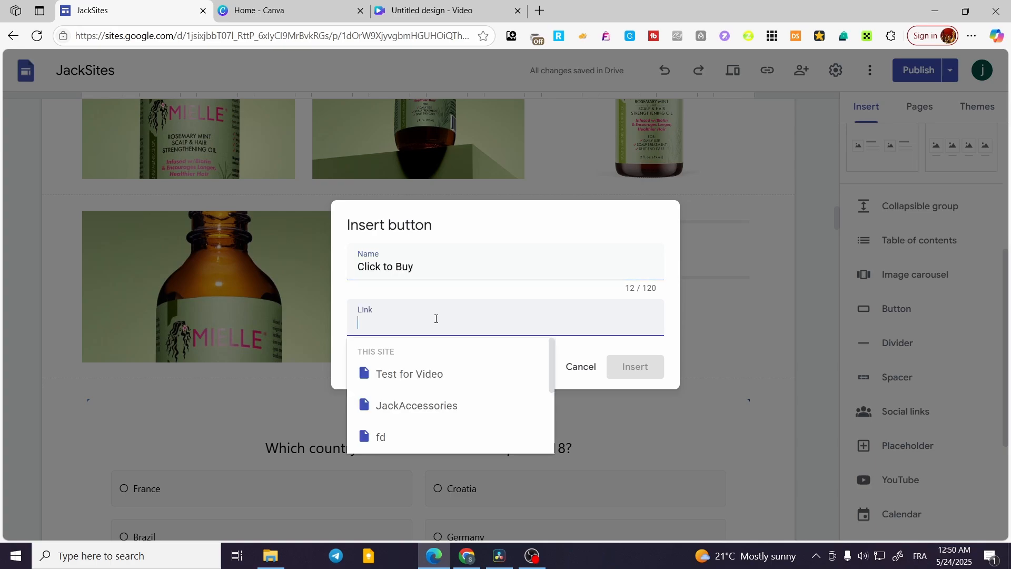
left_click_drag(420, 266, 356, 269)
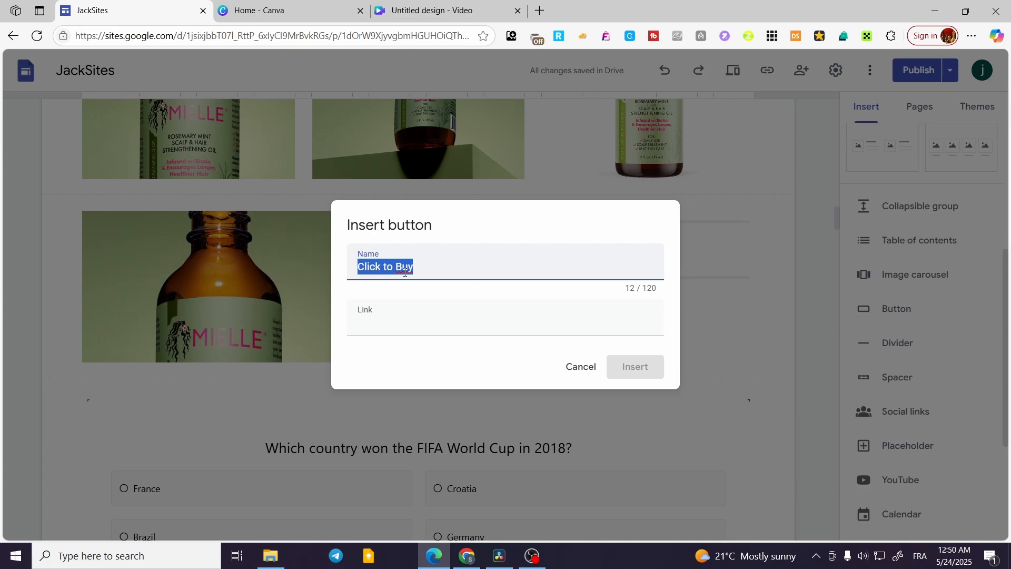
type("Dowload")
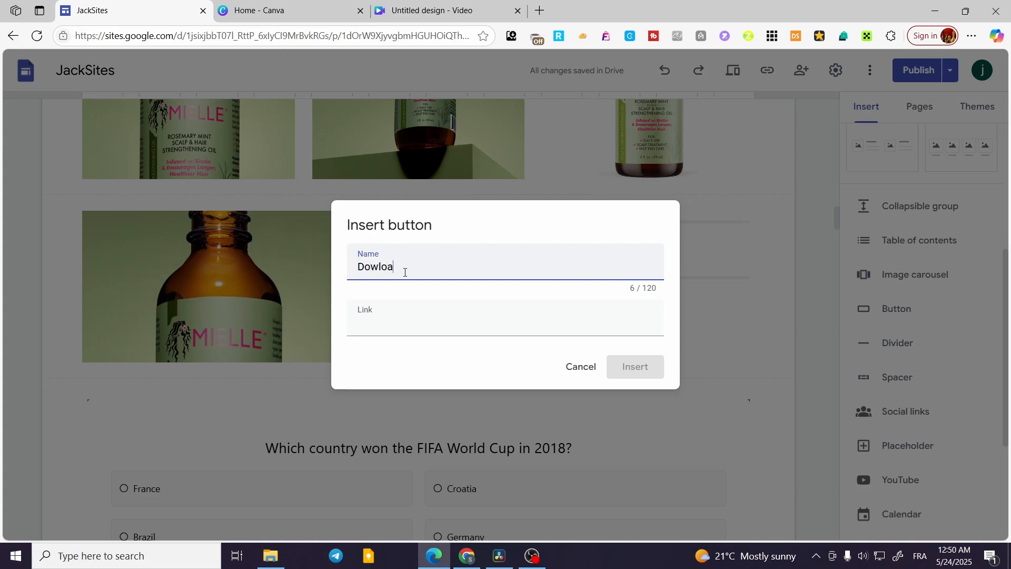
left_click(378, 267)
type("n")
Link the Download button to the site's PDF page and insert it.
left_click(428, 319)
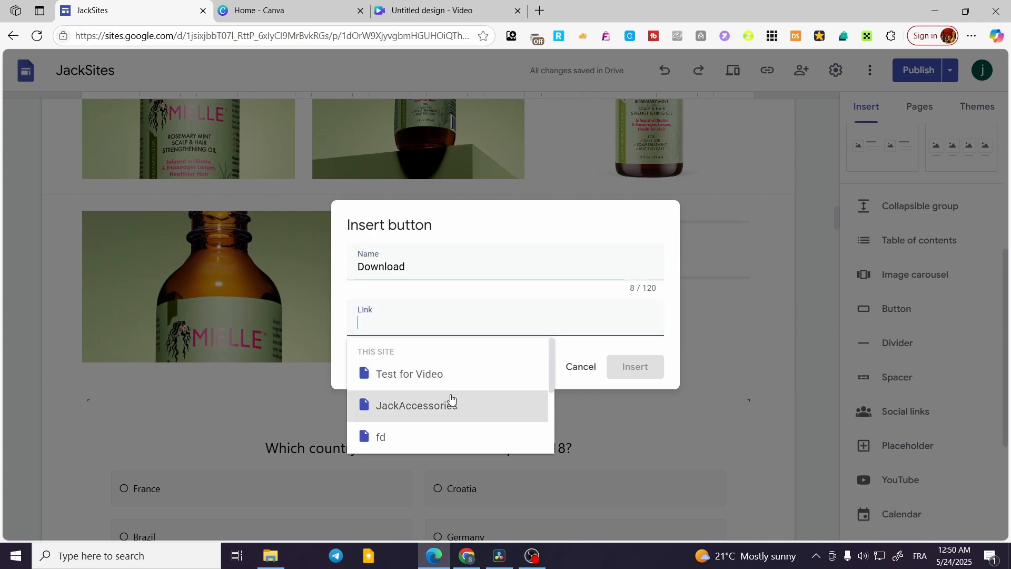
scroll(450, 392, "down", 5)
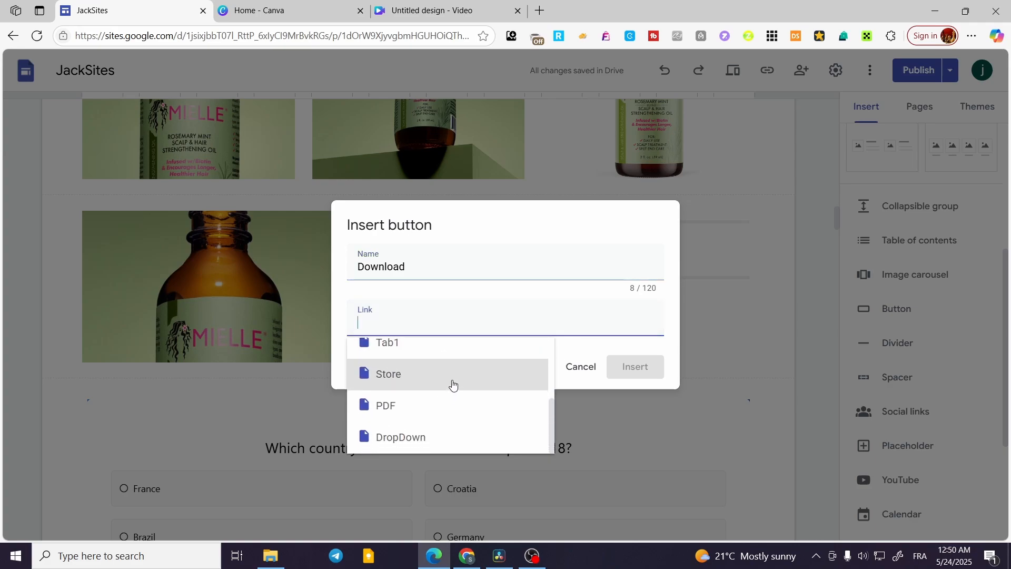
left_click(446, 413)
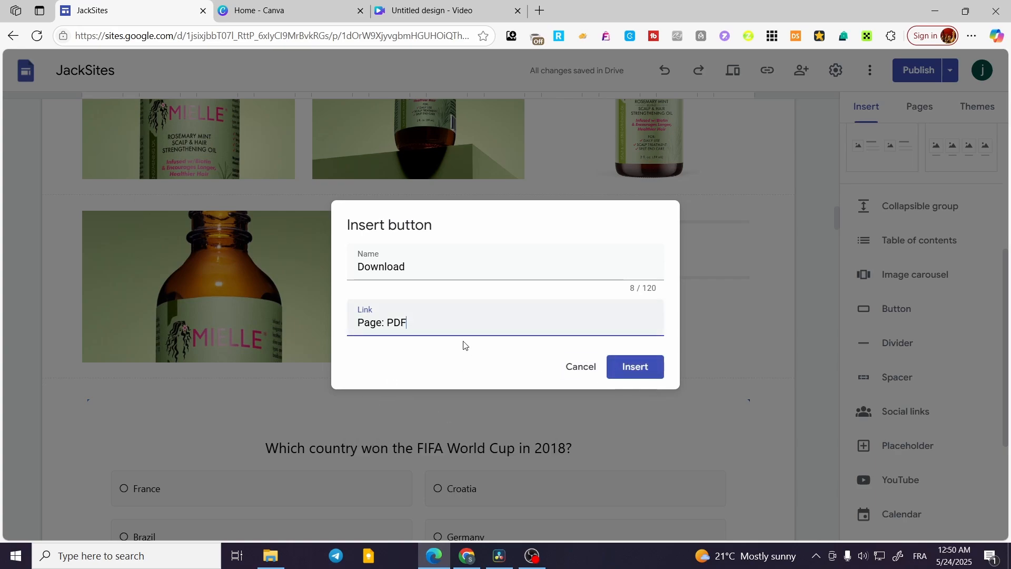
left_click_drag(463, 325, 342, 329)
left_click(641, 371)
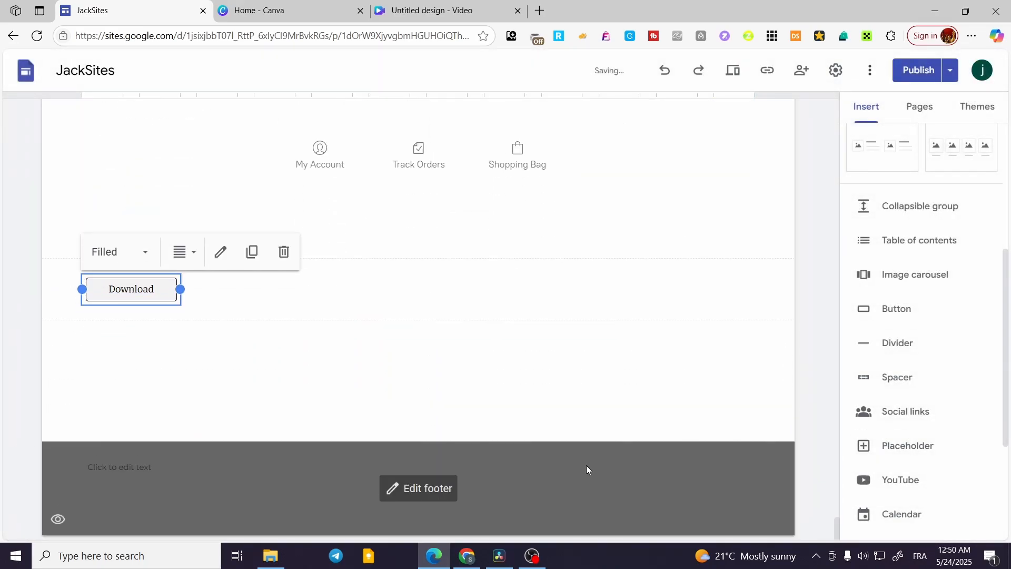
Move the Download button from the end of the page into the Anchor 1 column, directly below its placeholder text.
scroll(261, 316, "up", 1)
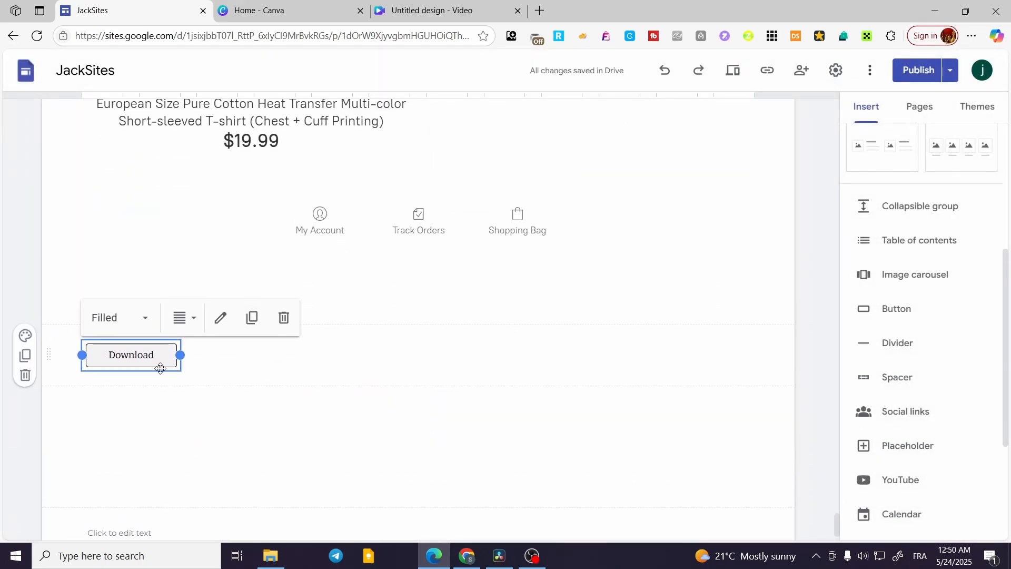
left_click_drag(147, 359, 354, 273)
scroll(388, 309, "up", 2)
mouse_move(412, 424)
left_mouse_down()
mouse_move(435, 225)
mouse_move(420, 421)
left_mouse_up()
left_click(415, 425)
double_click(415, 425)
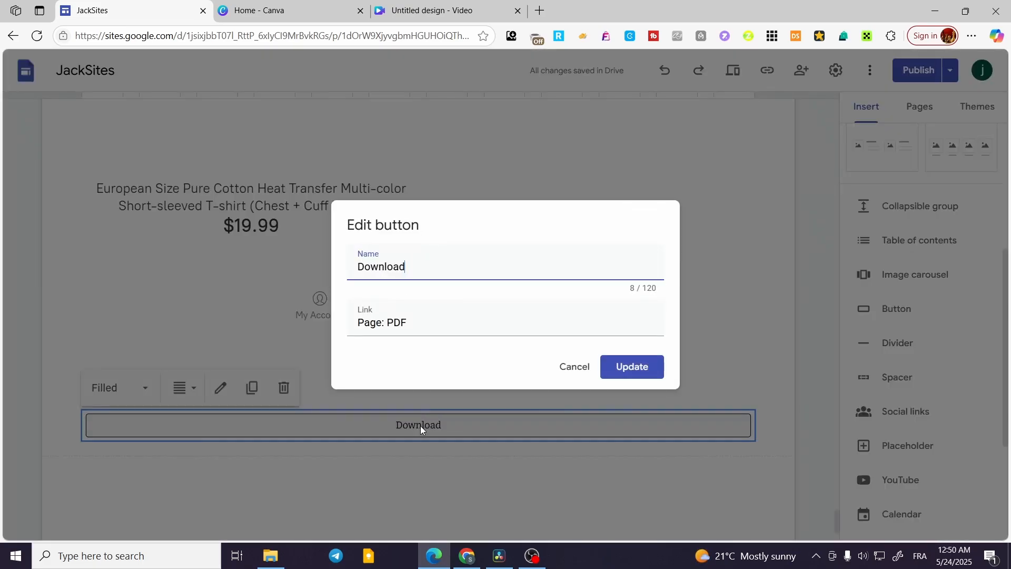
left_click(559, 364)
left_click_drag(406, 424, 388, 485)
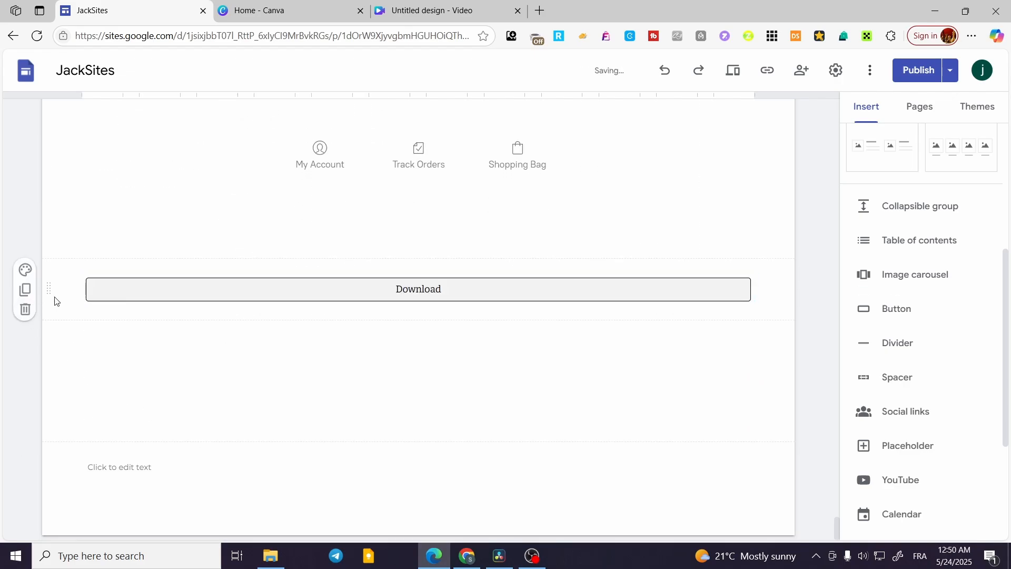
left_click_drag(42, 289, 110, 404)
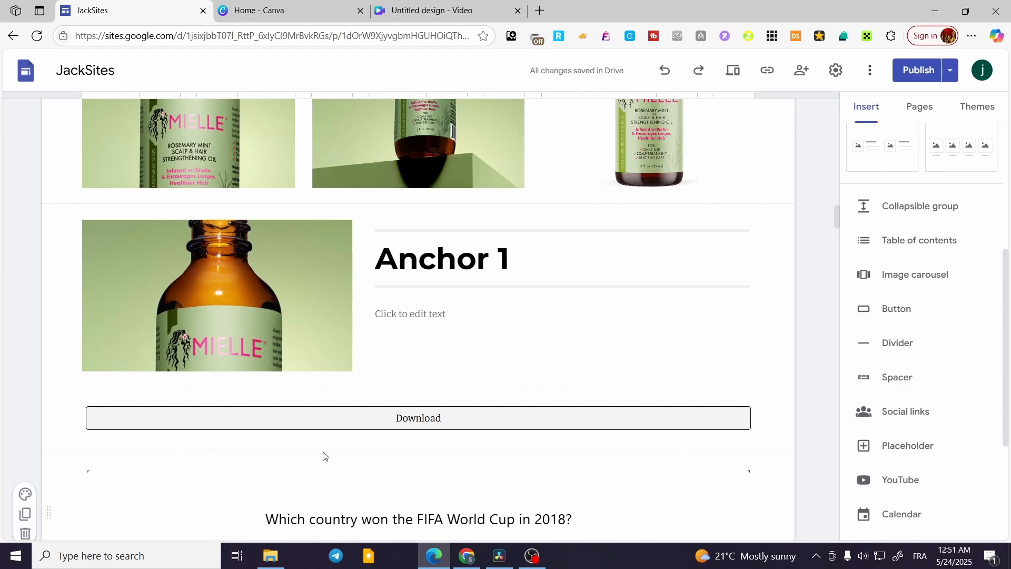
left_click_drag(438, 415, 428, 344)
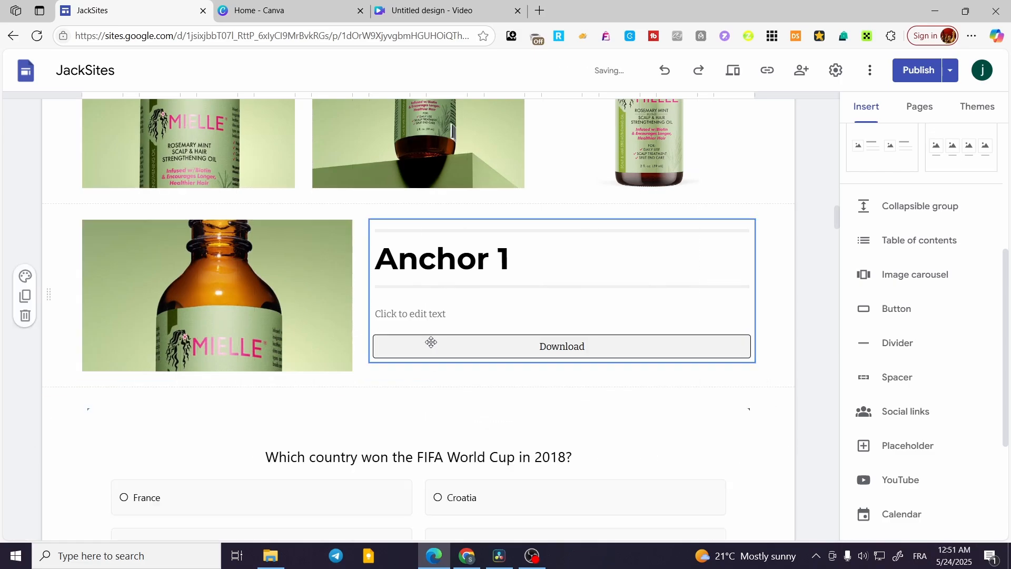
Try narrowing the Download button to about a quarter of its column's width, and widen it back to the full column.
left_click(717, 348)
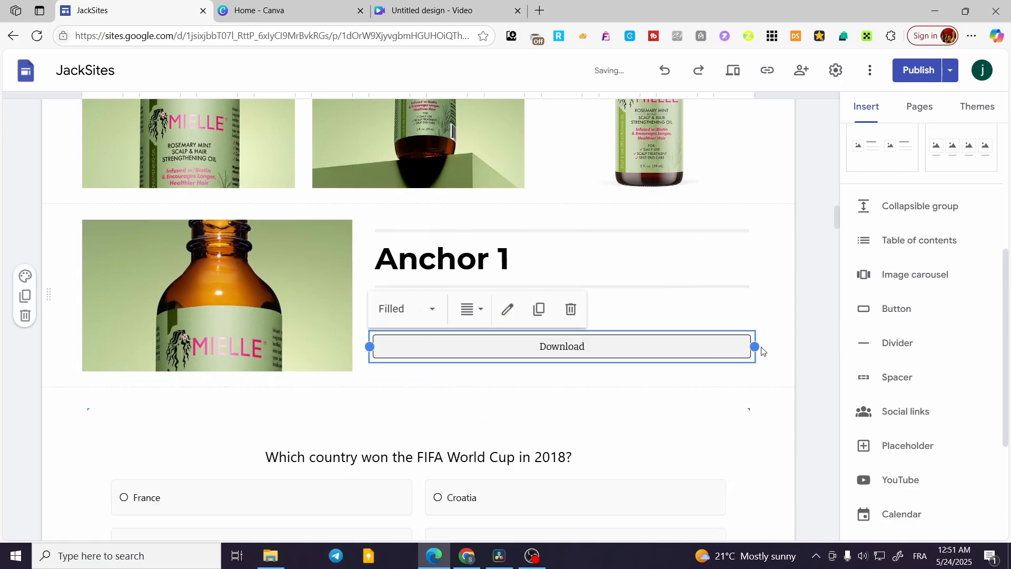
left_click_drag(755, 345, 466, 349)
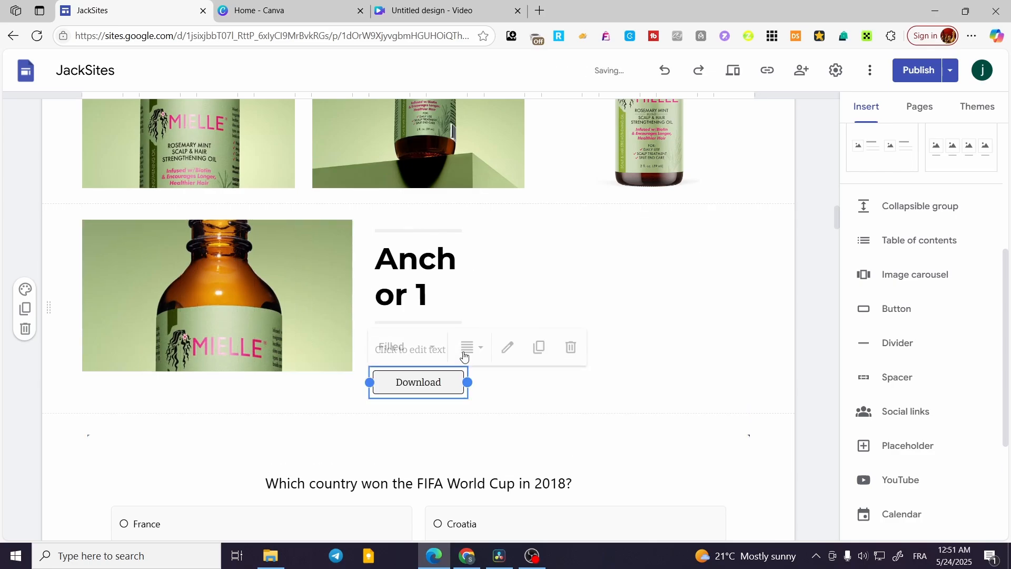
left_click(526, 405)
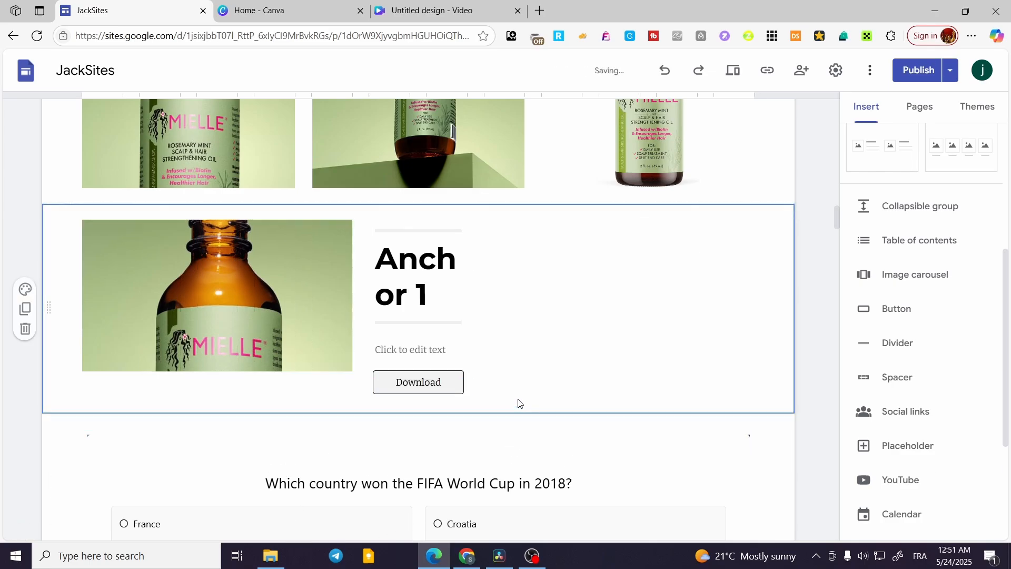
left_click(434, 388)
left_click(434, 387)
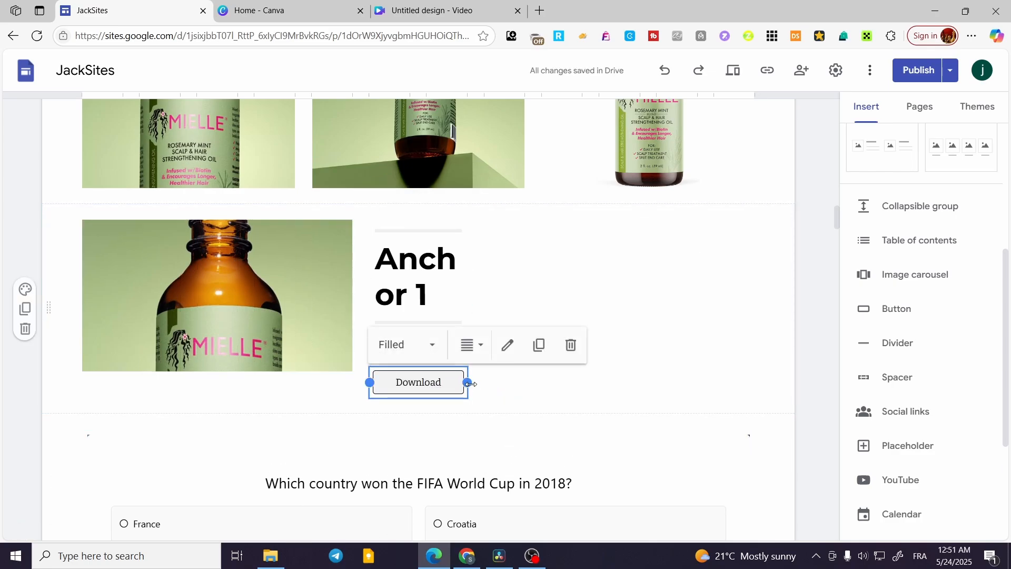
left_click_drag(467, 382, 797, 384)
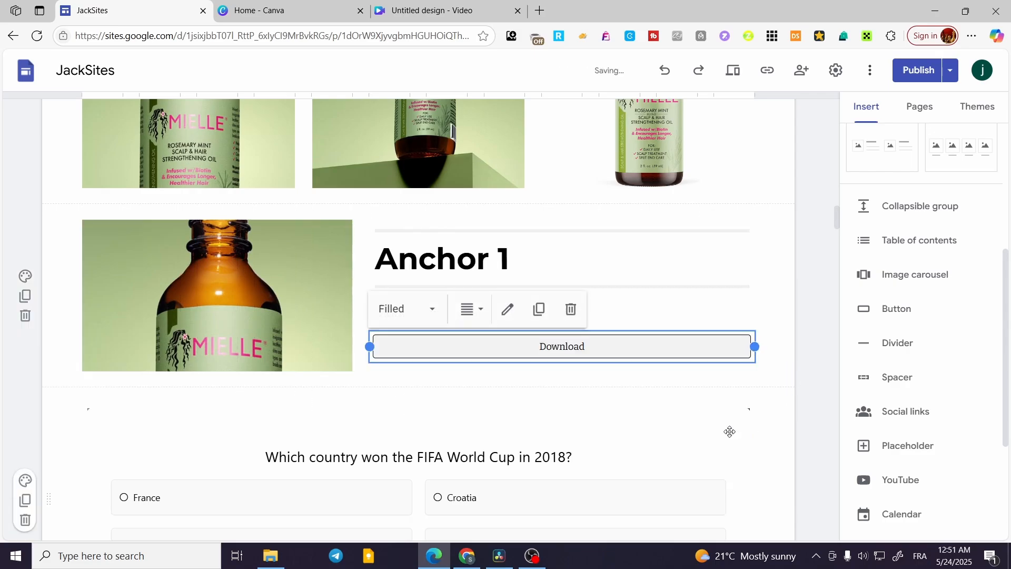
Try placing the Download button under the bottle image and above the Anchor 1 heading, and shift the bottle image back left.
left_click_drag(509, 353, 271, 384)
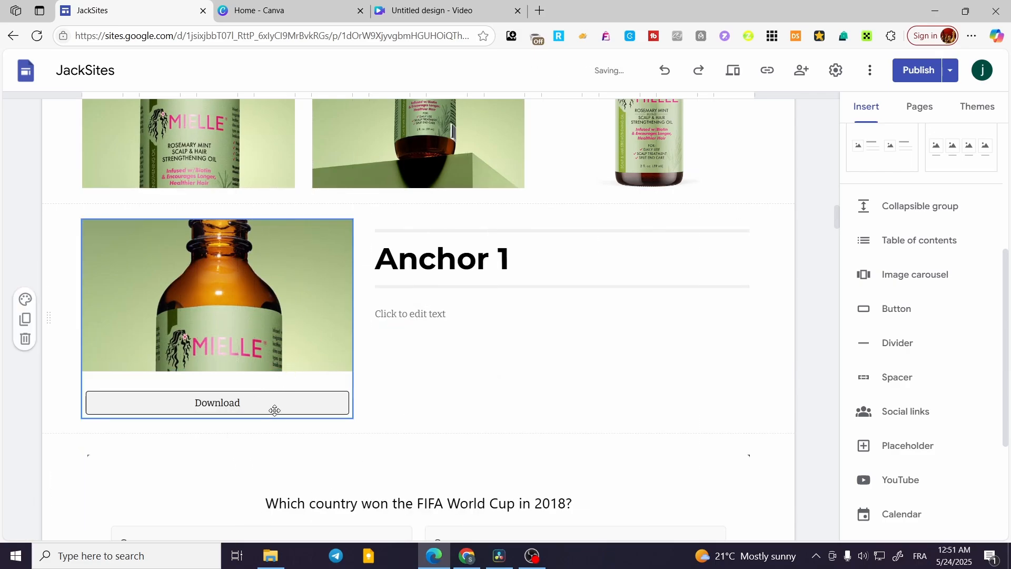
left_click_drag(258, 409, 438, 234)
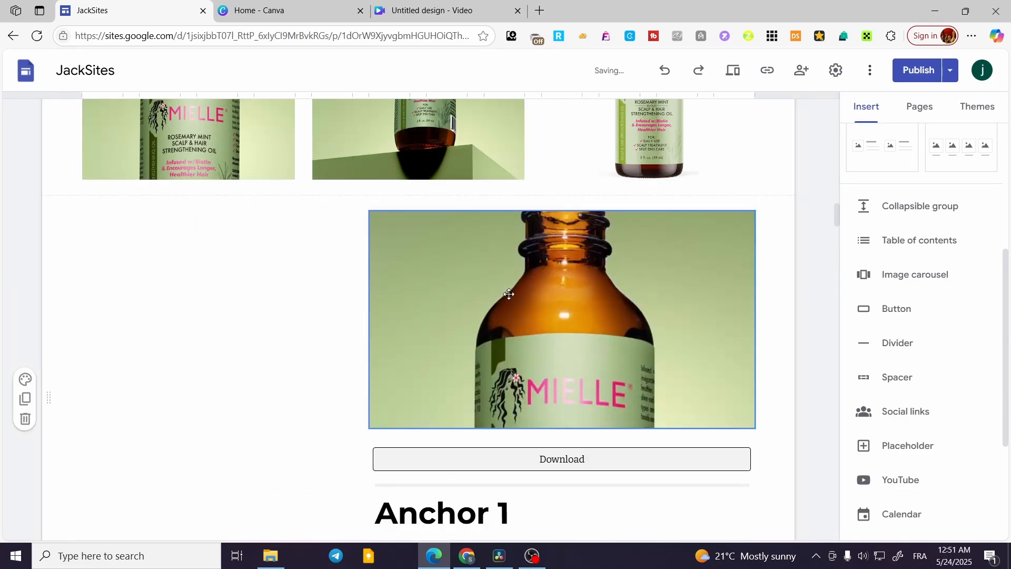
left_click_drag(508, 293, 253, 328)
Try to move the Anchor 1 heading and the placeholder text into the column beside the bottle image.
scroll(394, 442, "down", 3)
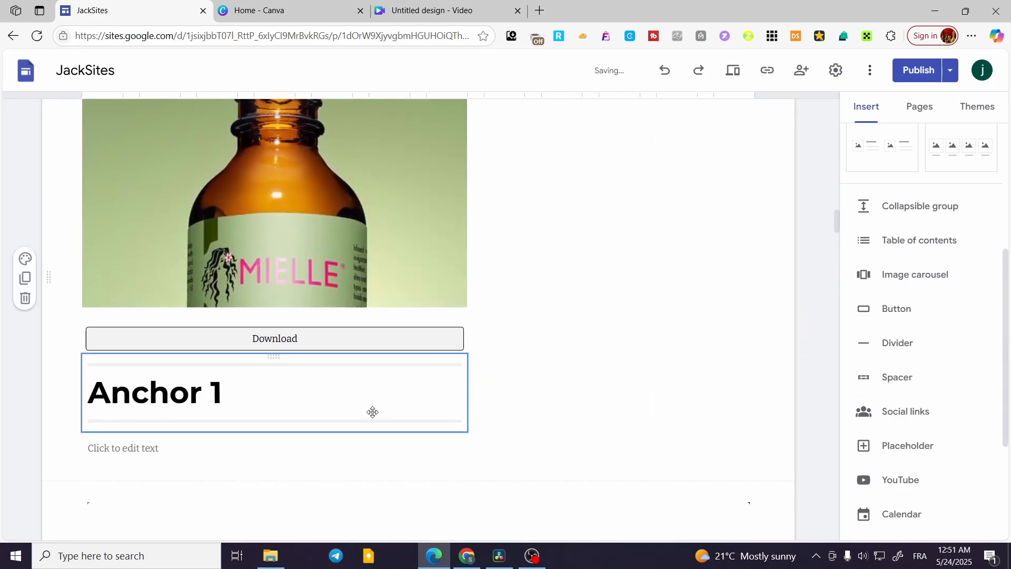
left_click(248, 388)
left_click(548, 390)
left_click(377, 375)
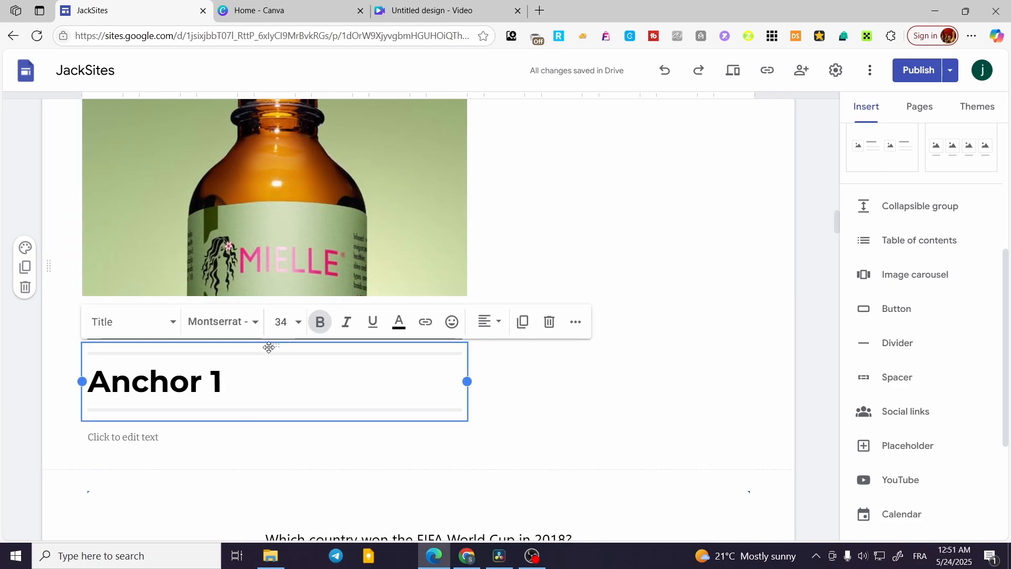
left_click_drag(269, 348, 612, 214)
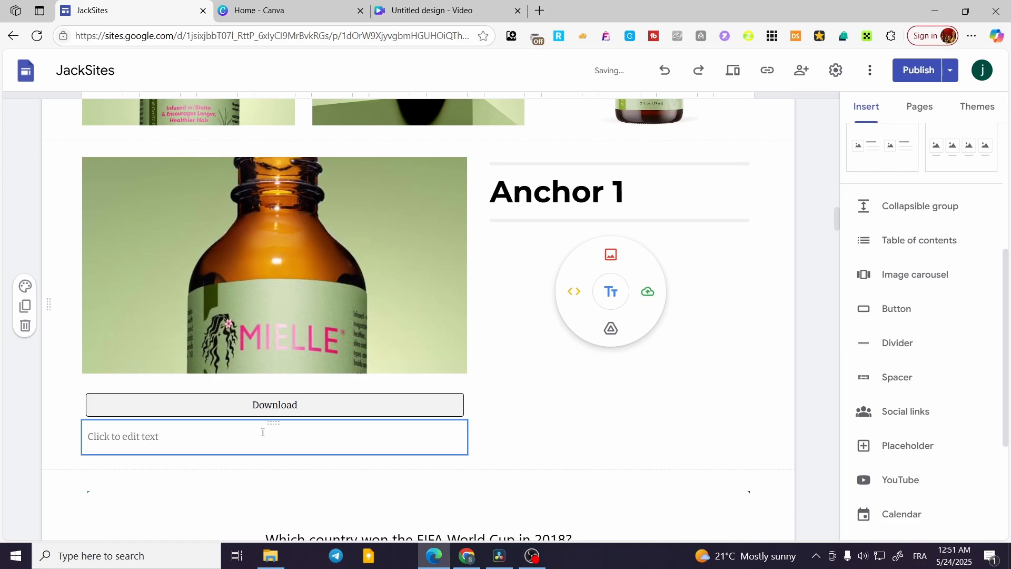
left_click_drag(274, 423, 608, 246)
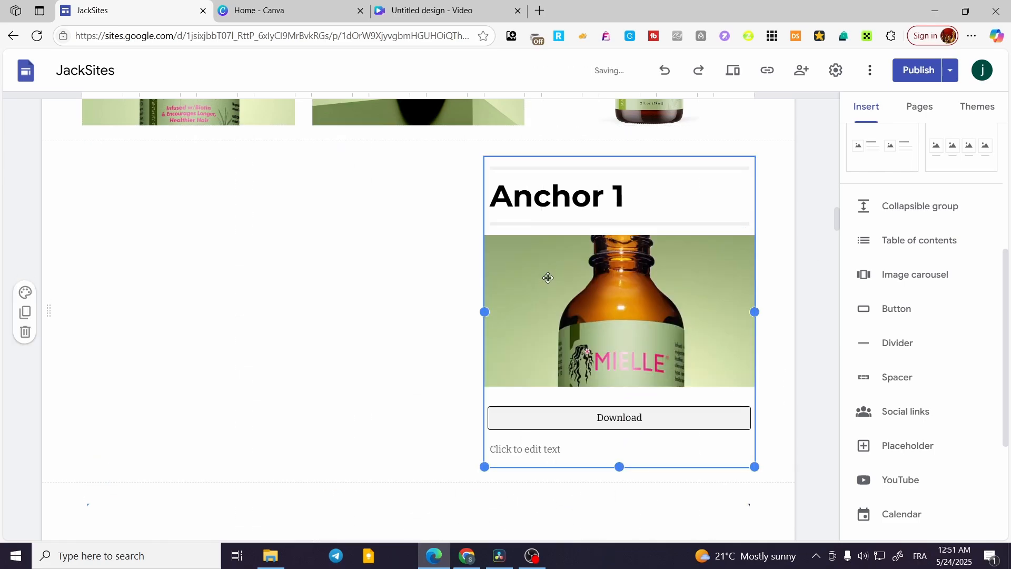
left_click(458, 384)
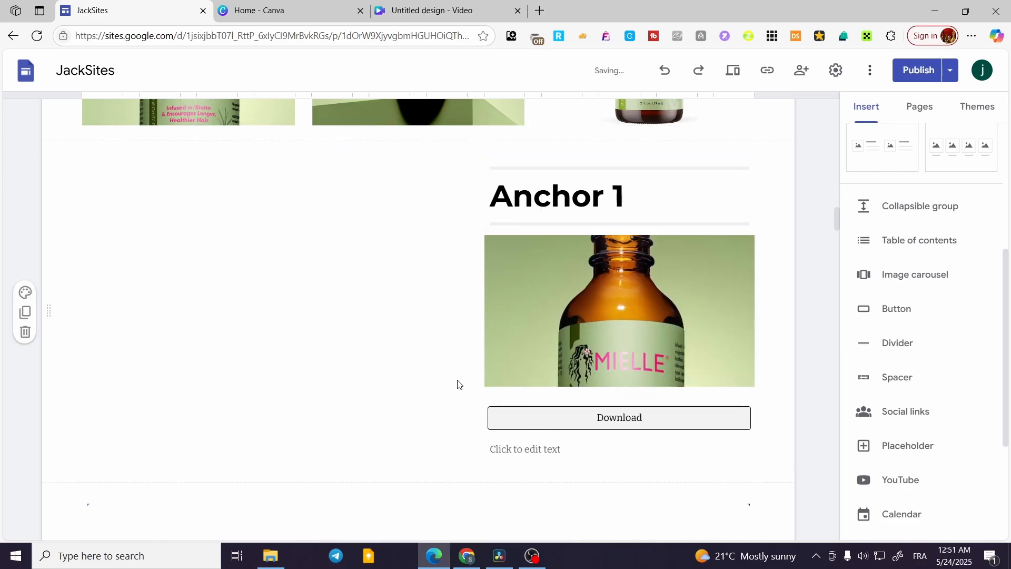
Undo the layout changes back to the Download button sitting below the placeholder text in the Anchor 1 column.
key("ctrl+z")
key("ctrl+z")
key("ctrl+z")
key("ctrl+z")
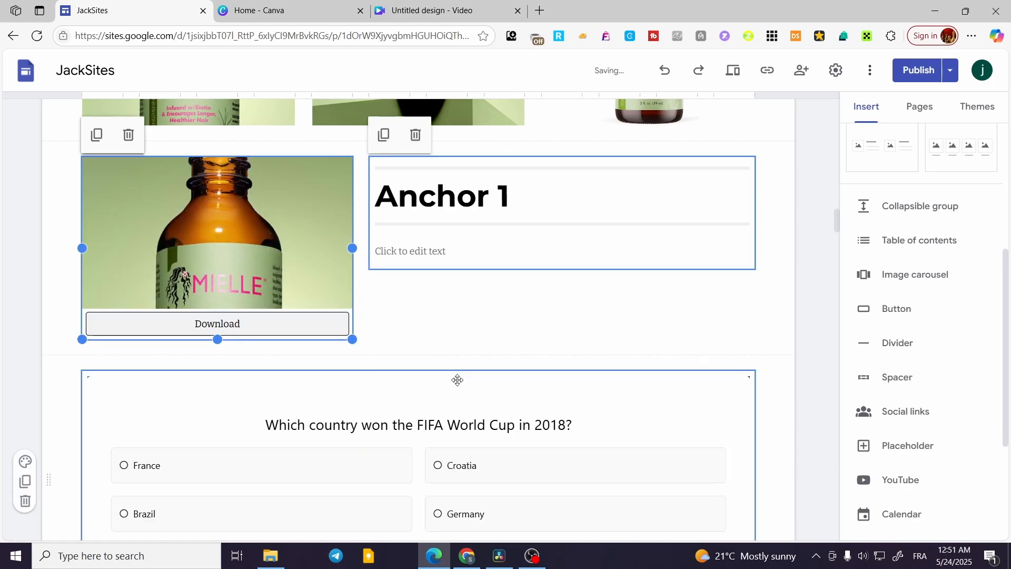
key("ctrl+z")
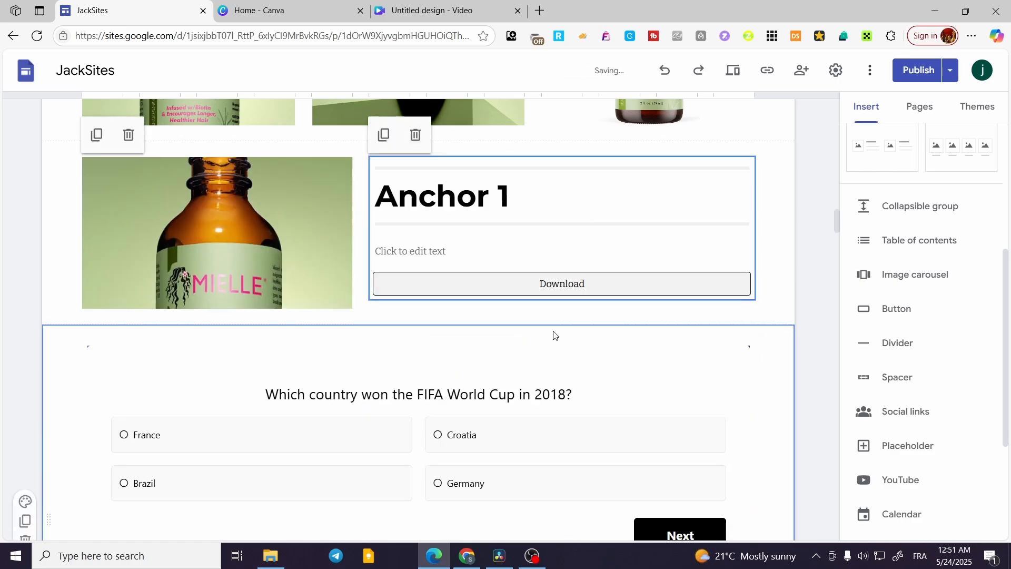
Try placing the Download button between the Anchor 1 heading and the placeholder text.
left_click(565, 285)
left_click_drag(566, 285, 562, 239)
left_click(558, 257)
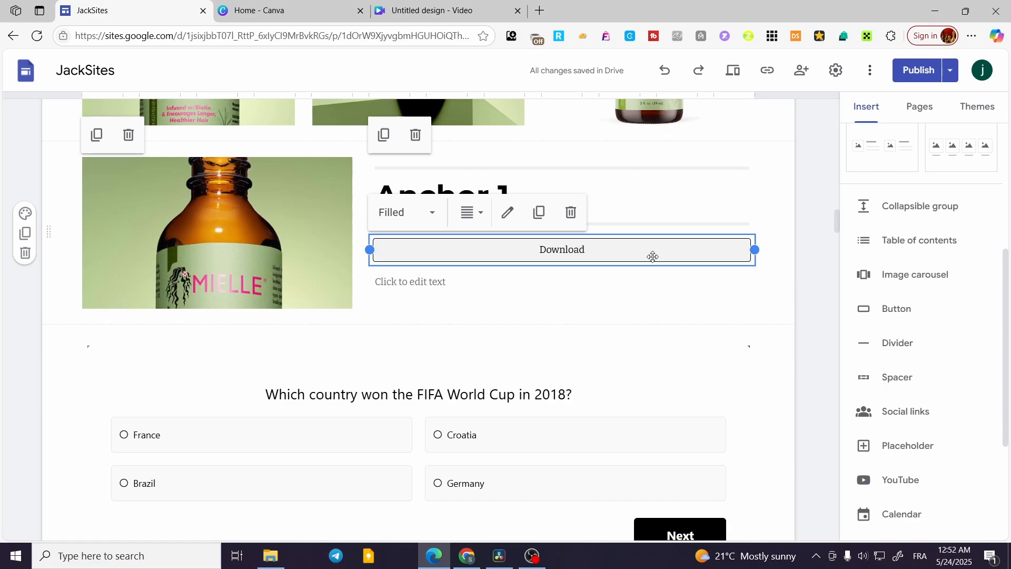
left_click(635, 278)
left_click(664, 225)
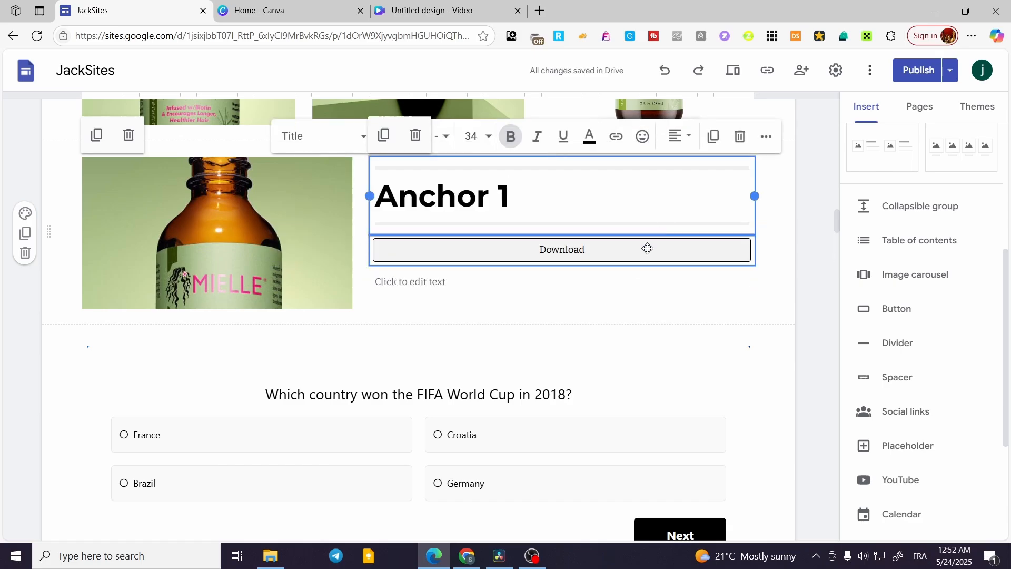
left_click(647, 266)
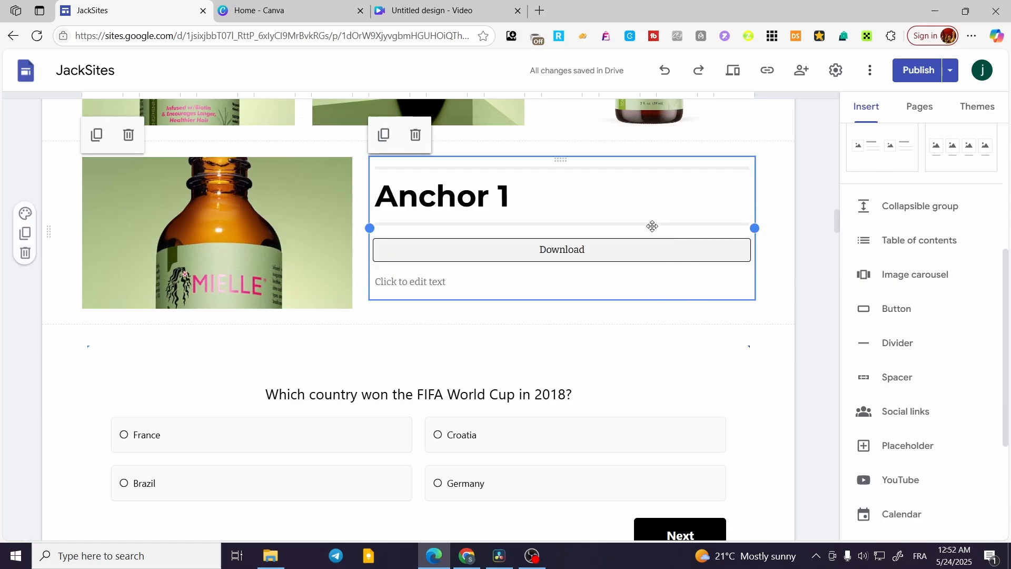
Move the Download button into the image column, directly beneath the bottle image in the Anchor 1 section.
left_click(676, 244)
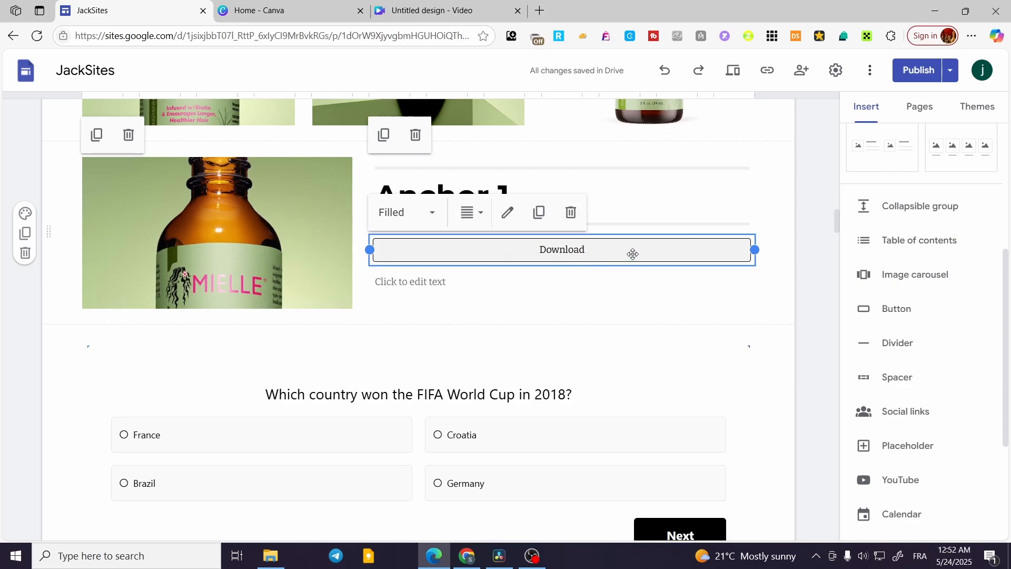
left_click_drag(633, 254, 285, 316)
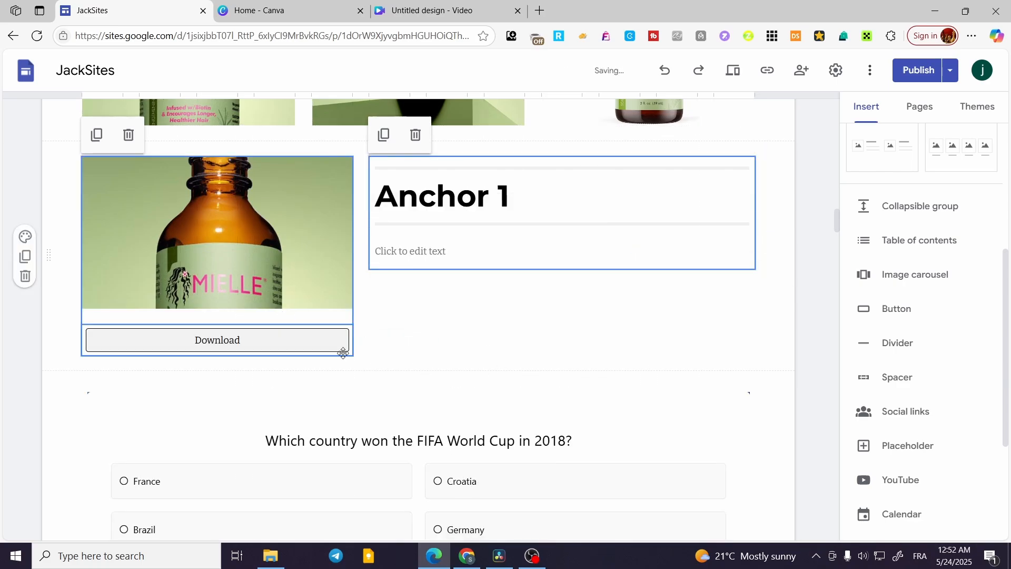
left_click(273, 344)
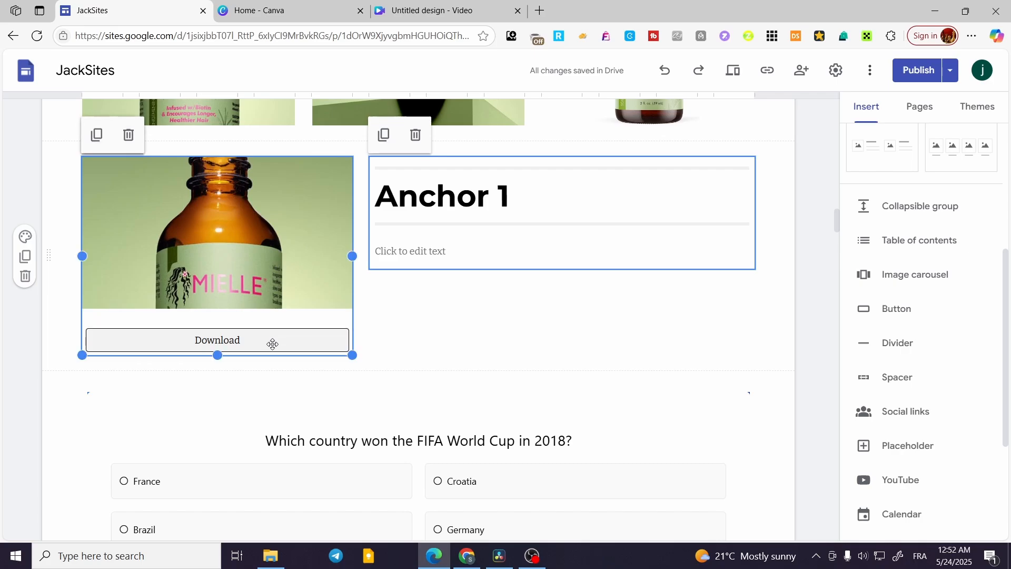
left_click(262, 342)
left_click(229, 303)
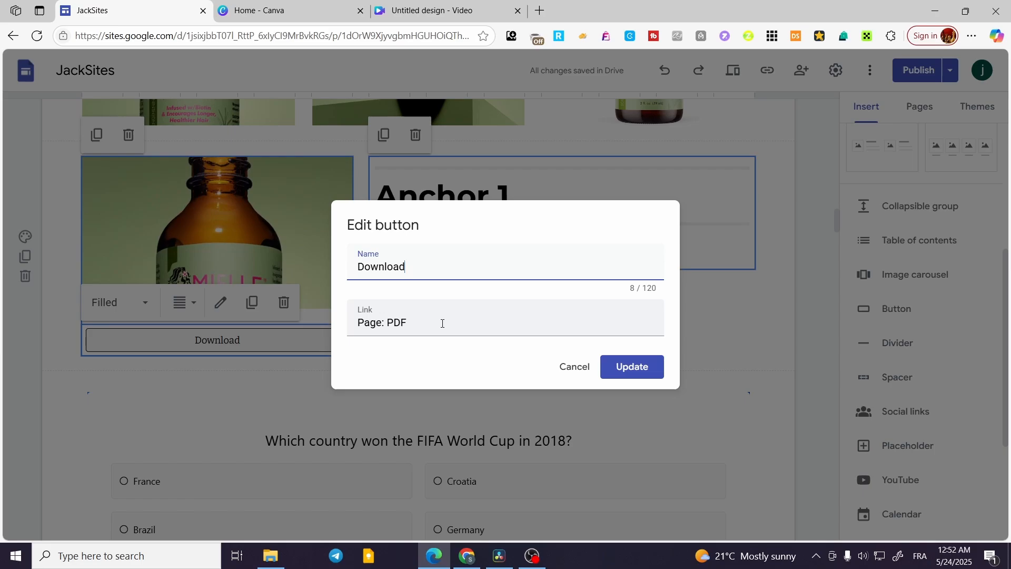
left_click(284, 11)
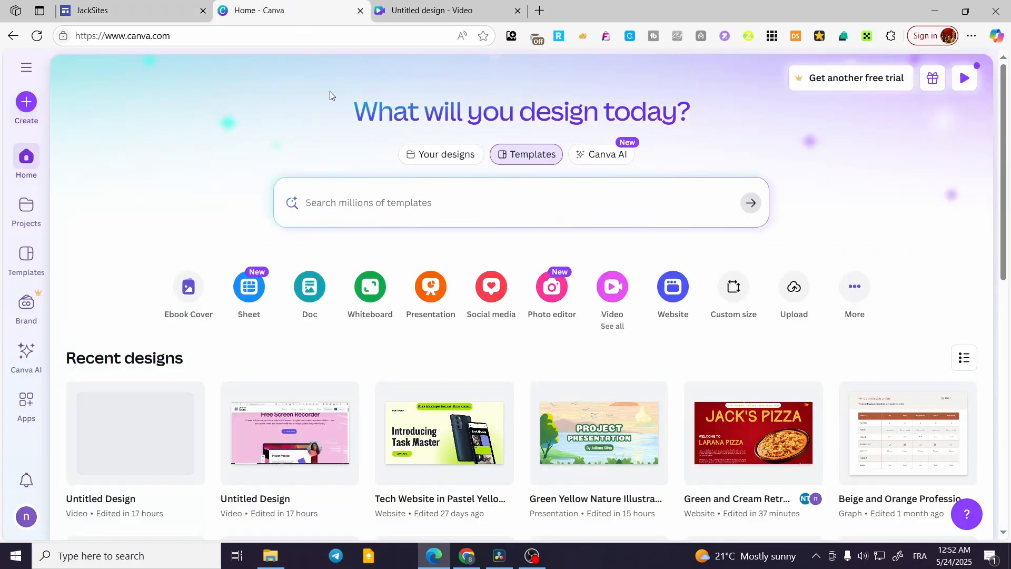
left_click(276, 35)
key("ctrl+c")
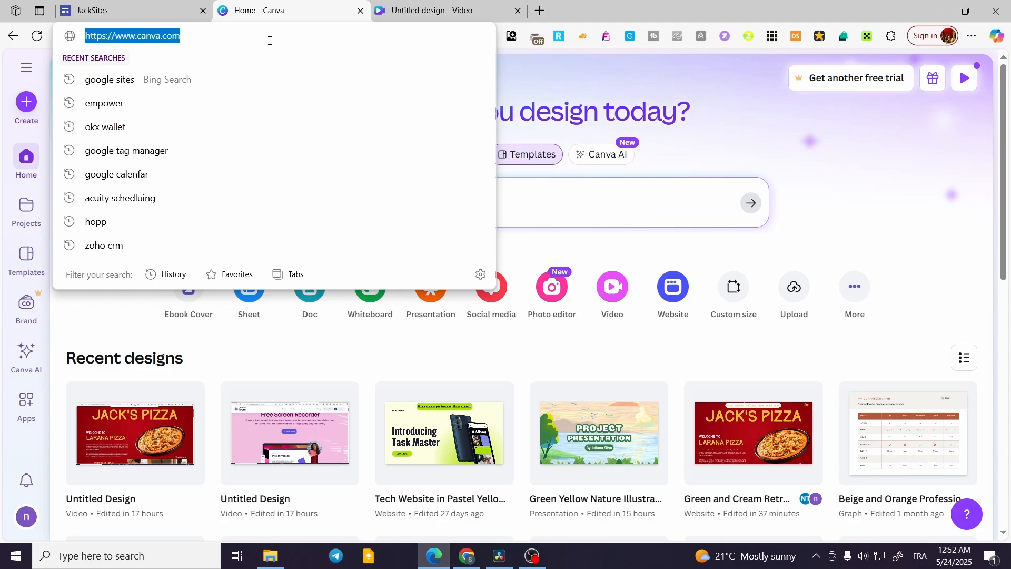
Back in JackSites, replace the Download button's PDF page link with the copied Canva address, update the button and deselect it.
left_click(111, 10)
left_click(401, 319)
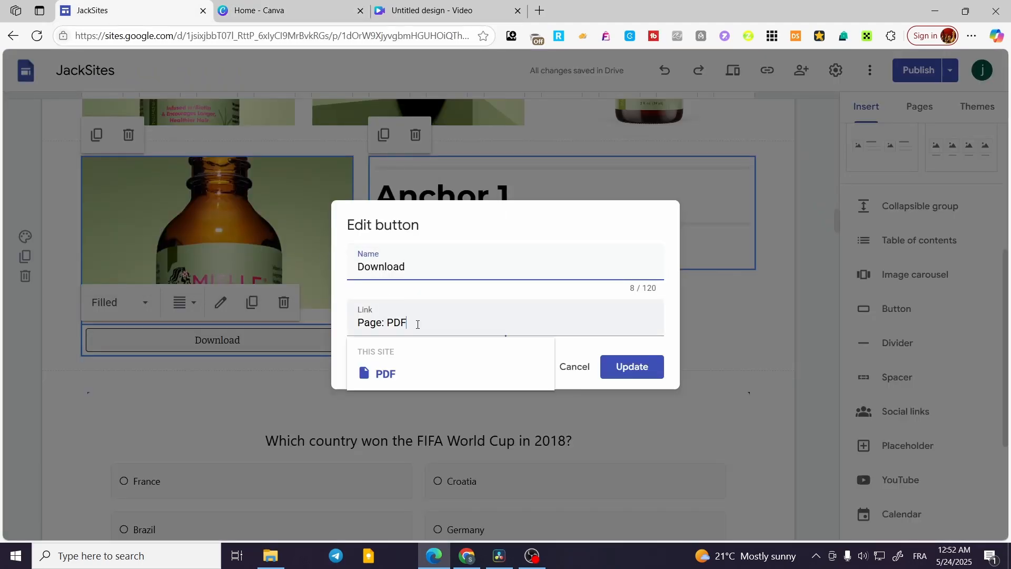
triple_click(426, 324)
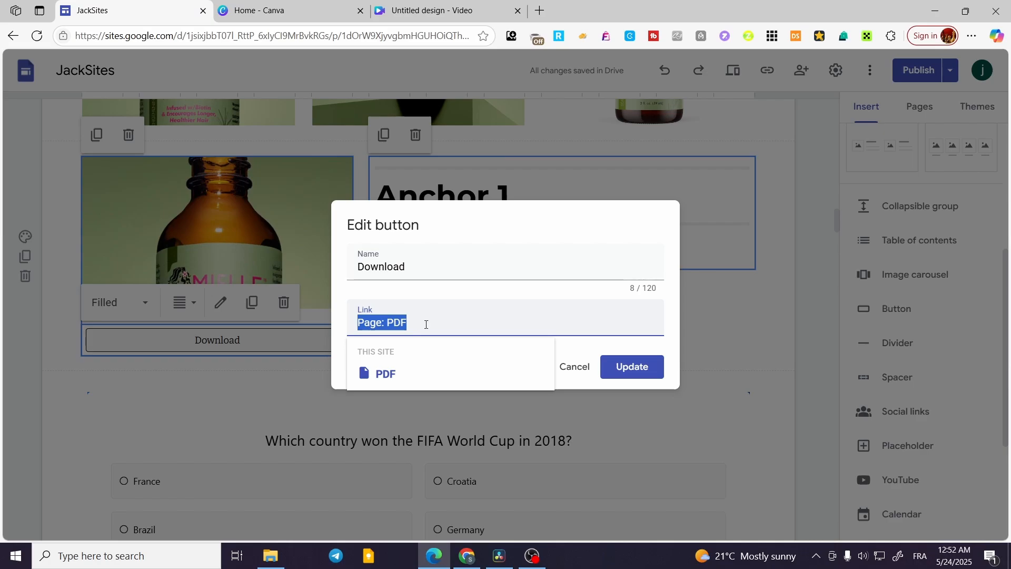
key("ctrl+v")
left_click(641, 379)
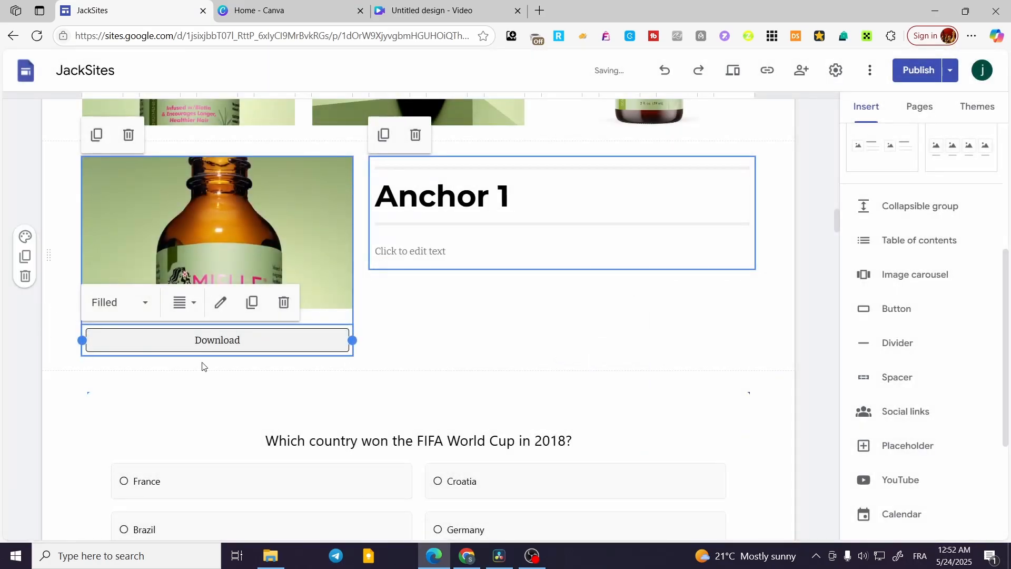
left_click(440, 335)
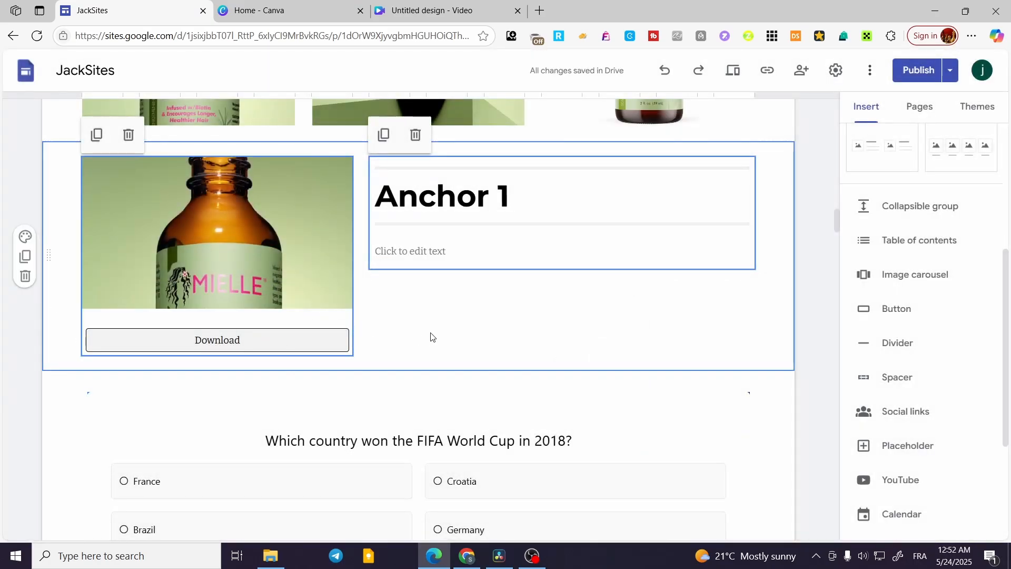
left_click(717, 379)
scroll(717, 379, "up", 1)
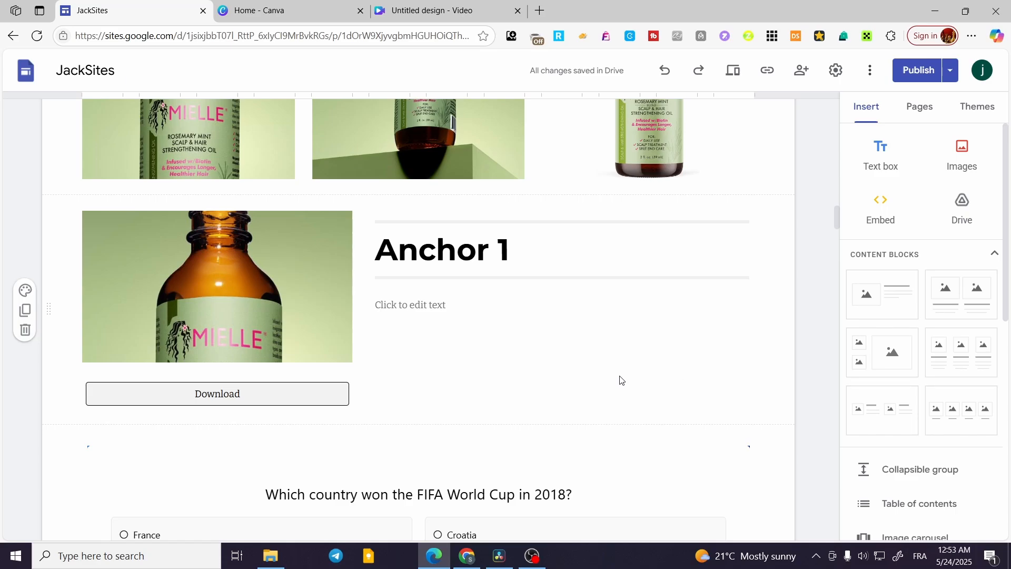